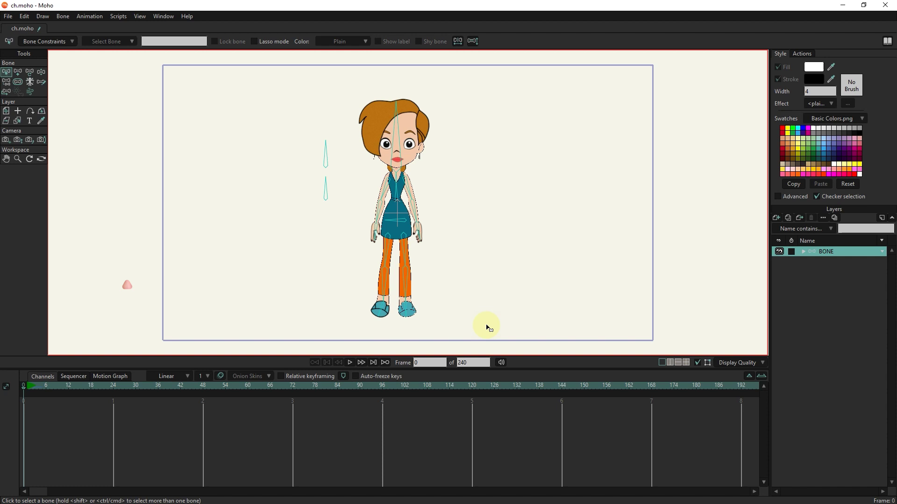
Add a new vector layer above the BONE layer and name it "guid lines"
{"action": "left_click", "coordinate": [776, 218]}
{"action": "left_click", "coordinate": [787, 228]}
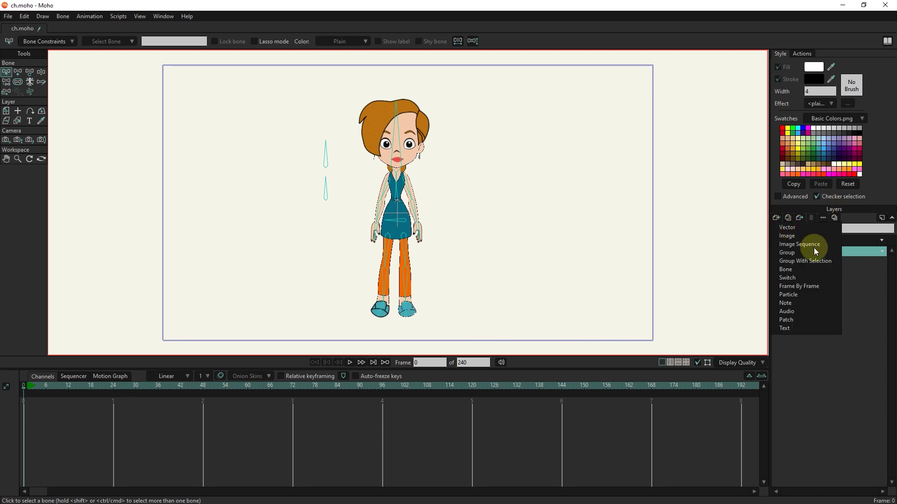
{"action": "type", "text": "guid lines"}
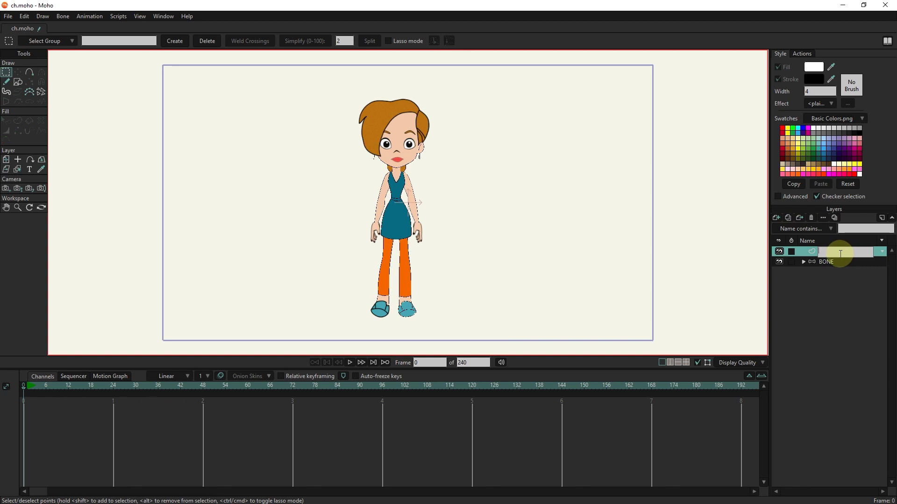
{"action": "left_click", "coordinate": [814, 253]}
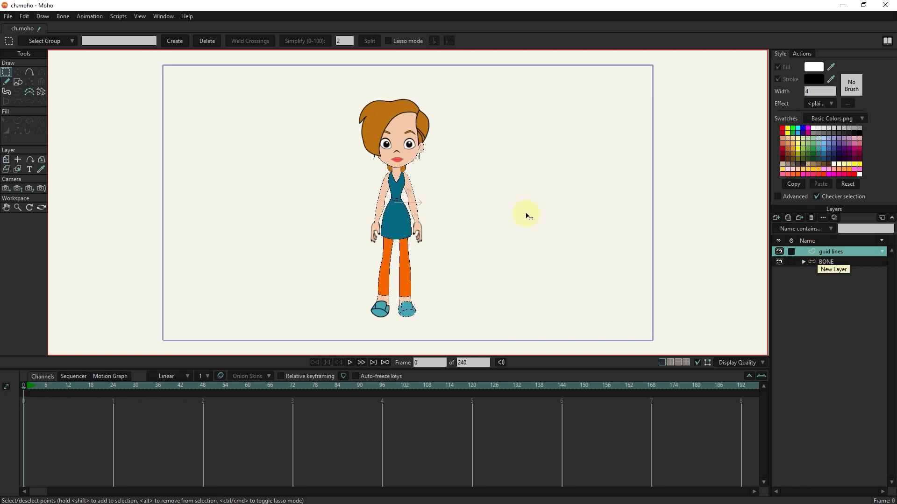
Draw a horizontal line just below the character's feet and create a stroke-only shape from it
{"action": "key", "text": "a"}
{"action": "scroll", "coordinate": [425, 334], "scroll_direction": "up", "scroll_amount": 5}
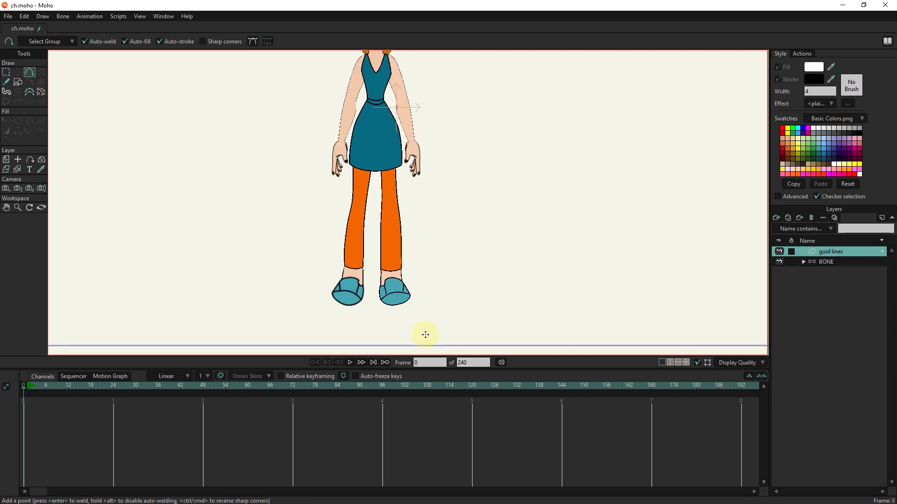
{"action": "left_click_drag", "start_coordinate": [382, 312], "coordinate": [261, 303]}
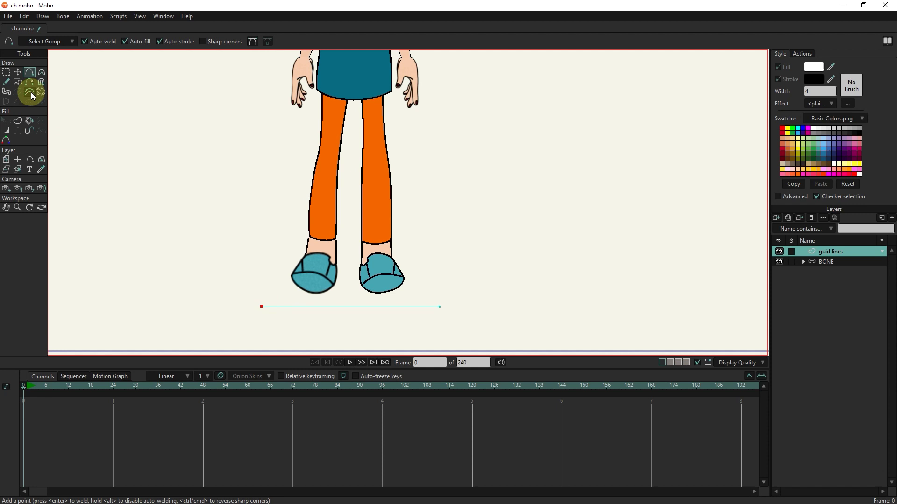
{"action": "left_click", "coordinate": [18, 121]}
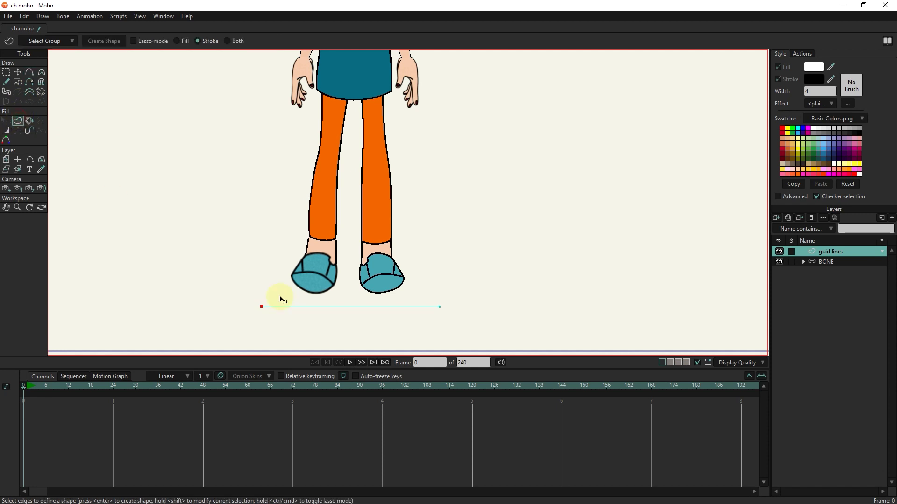
{"action": "left_click", "coordinate": [329, 310]}
{"action": "left_click", "coordinate": [104, 41]}
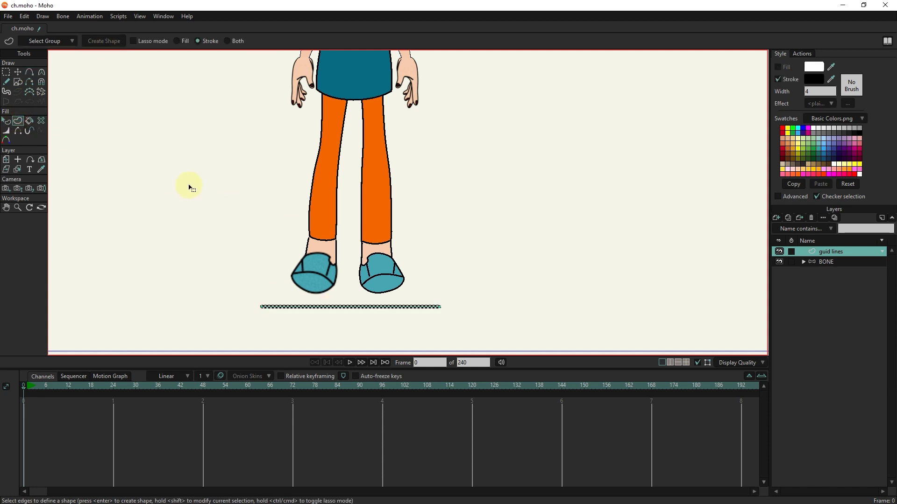
Duplicate the horizontal guide line and place the three lines at the soles, the ankles and the knees
{"action": "left_click", "coordinate": [18, 72]}
{"action": "left_click", "coordinate": [362, 309]}
{"action": "scroll", "coordinate": [359, 308], "scroll_direction": "up", "scroll_amount": 2}
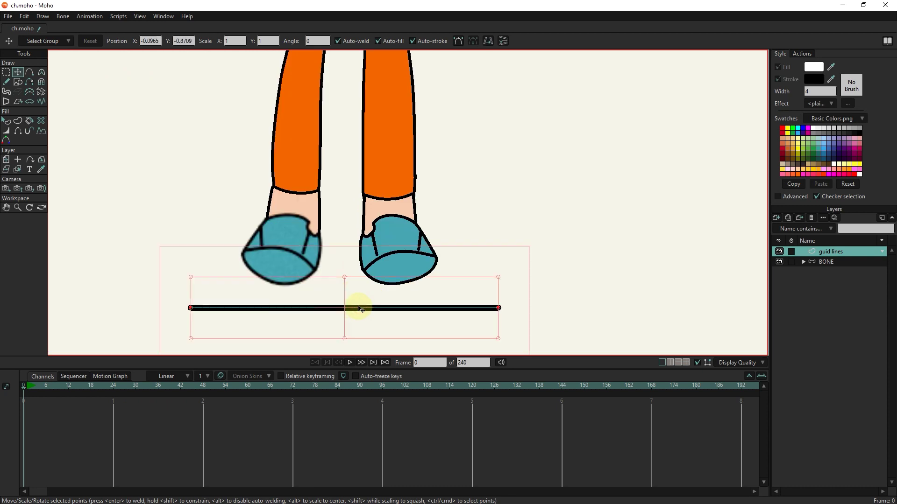
{"action": "left_click_drag", "start_coordinate": [360, 308], "coordinate": [379, 112]}
{"action": "scroll", "coordinate": [354, 229], "scroll_direction": "down", "scroll_amount": 2}
{"action": "scroll", "coordinate": [362, 292], "scroll_direction": "up", "scroll_amount": 1}
{"action": "key", "text": "ctrl+c"}
{"action": "key", "text": "ctrl+v"}
{"action": "key", "text": "ctrl+c"}
{"action": "key", "text": "ctrl+v"}
{"action": "mouse_move", "coordinate": [377, 164]}
{"action": "left_mouse_down"}
{"action": "mouse_move", "coordinate": [372, 212]}
{"action": "mouse_move", "coordinate": [363, 120]}
{"action": "mouse_move", "coordinate": [360, 142]}
{"action": "mouse_move", "coordinate": [372, 157]}
{"action": "left_mouse_up"}
{"action": "scroll", "coordinate": [356, 157], "scroll_direction": "down", "scroll_amount": 2}
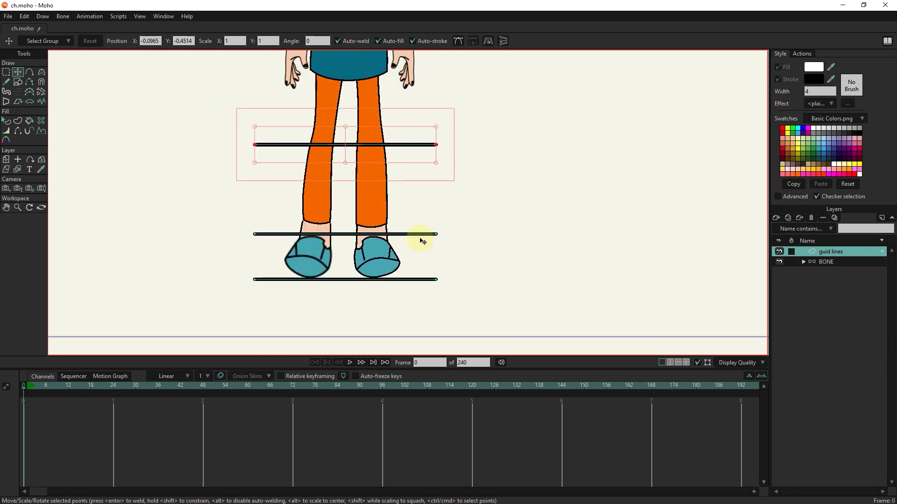
Move the guid lines layer beneath the BONE layer and make BONE the active layer
{"action": "left_click_drag", "start_coordinate": [823, 251], "coordinate": [825, 289]}
{"action": "left_click", "coordinate": [818, 250]}
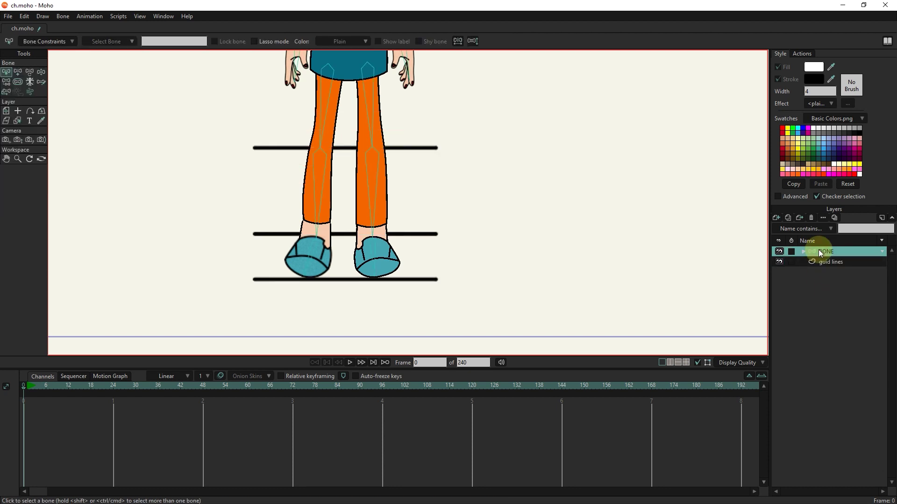
Turn on auto-freeze keys and keyframe all bones in the standing pose at frame 1
{"action": "left_click", "coordinate": [27, 389]}
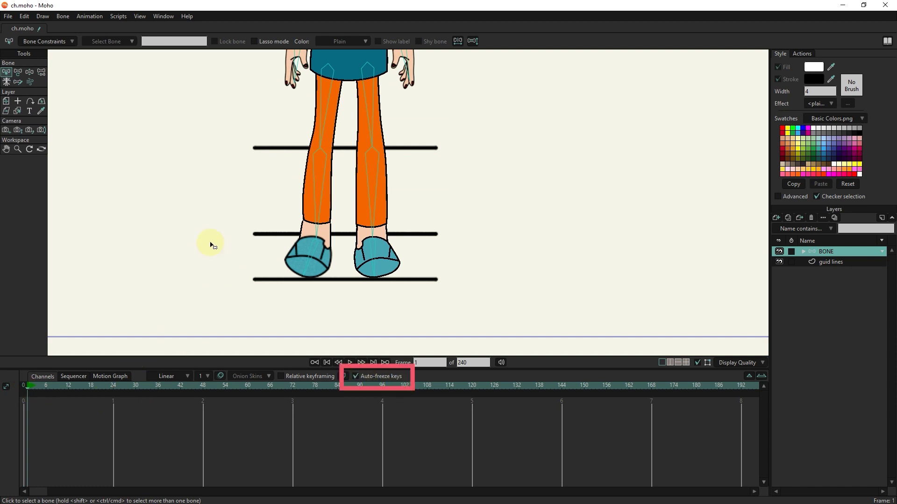
{"action": "left_click", "coordinate": [18, 72]}
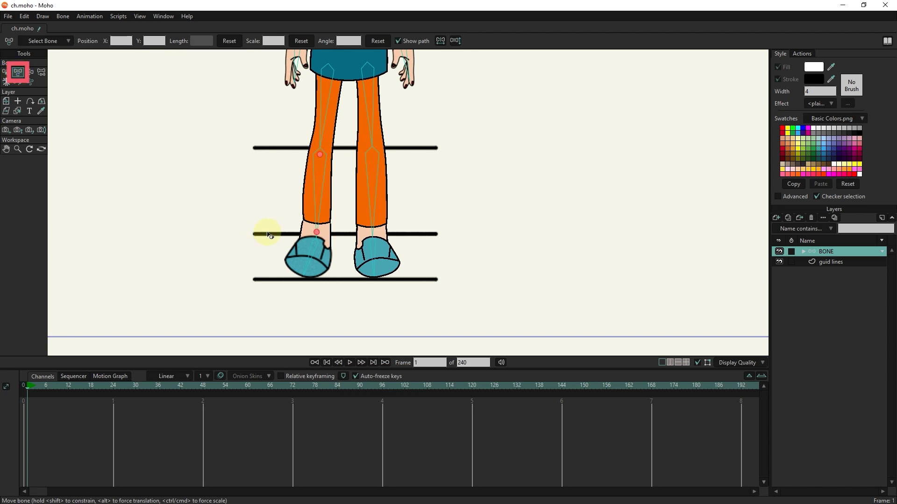
{"action": "left_click_drag", "start_coordinate": [270, 235], "coordinate": [260, 210]}
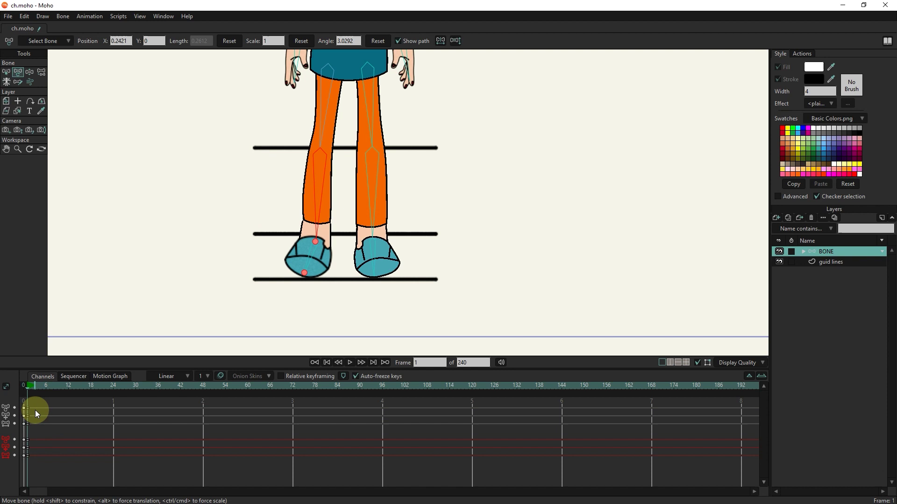
{"action": "left_click", "coordinate": [761, 377]}
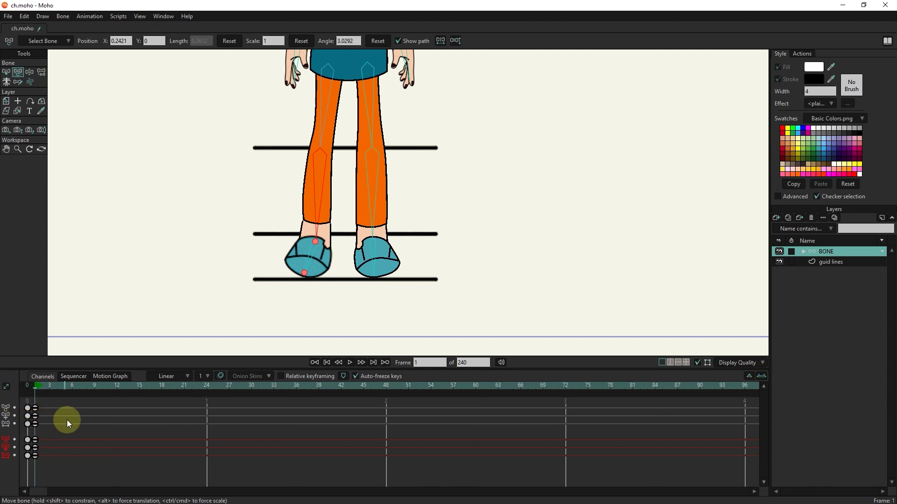
At frame 7, shorten the character's right shin bone to a scale of about 0.52, raising the foot to the middle guide line
{"action": "left_click_drag", "start_coordinate": [40, 388], "coordinate": [79, 389]}
{"action": "left_click", "coordinate": [396, 235]}
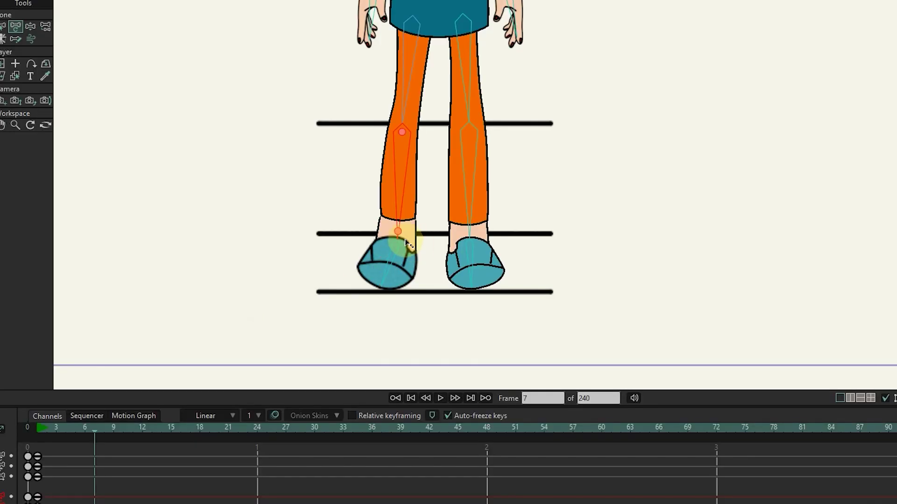
{"action": "left_click_drag", "start_coordinate": [400, 234], "coordinate": [387, 182]}
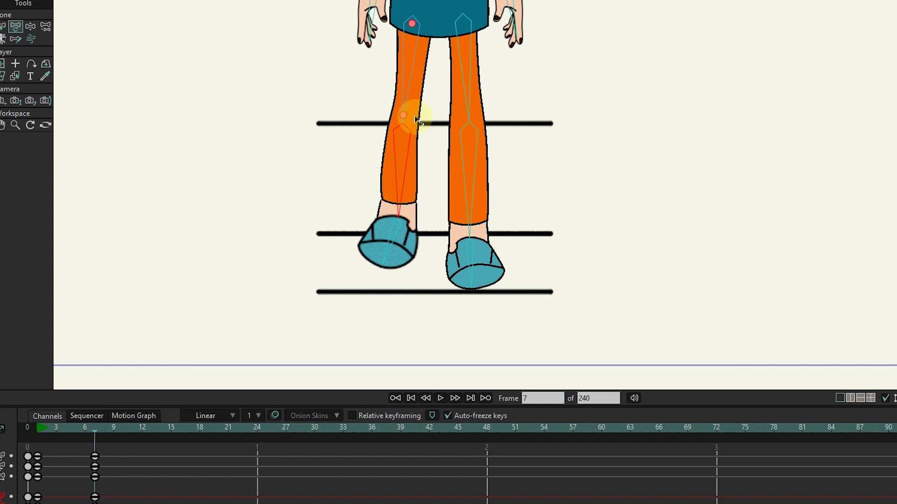
{"action": "left_click_drag", "start_coordinate": [401, 132], "coordinate": [366, 69]}
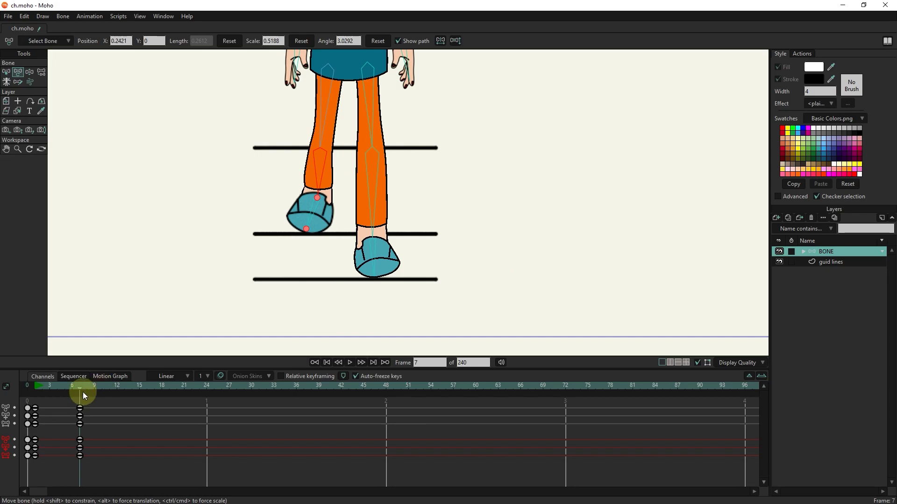
{"action": "mouse_move", "coordinate": [77, 388]}
{"action": "left_mouse_down"}
{"action": "mouse_move", "coordinate": [38, 400]}
{"action": "mouse_move", "coordinate": [79, 399]}
{"action": "left_mouse_up"}
At frame 7, rotate the torso bone to an angle of about 265.6, leaning the upper body toward the character's left
{"action": "left_click_drag", "start_coordinate": [245, 248], "coordinate": [227, 337]}
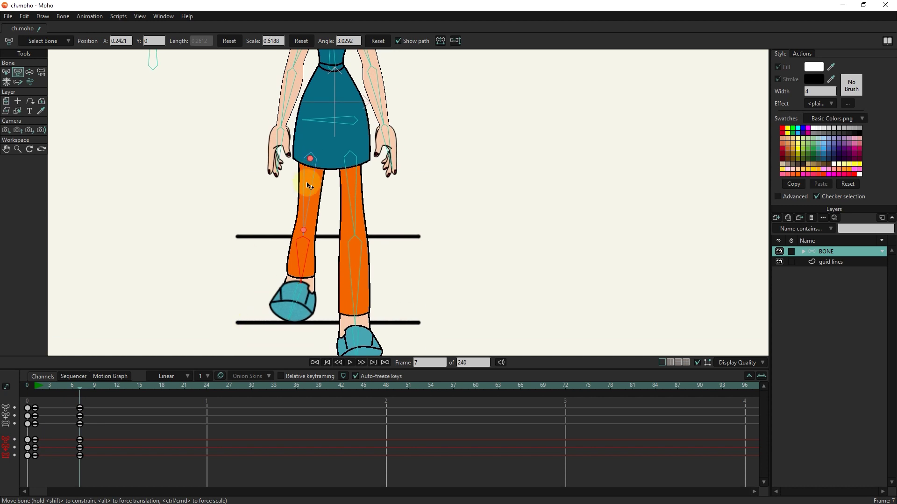
{"action": "scroll", "coordinate": [310, 197], "scroll_direction": "down", "scroll_amount": 2}
{"action": "left_click_drag", "start_coordinate": [332, 140], "coordinate": [332, 173]}
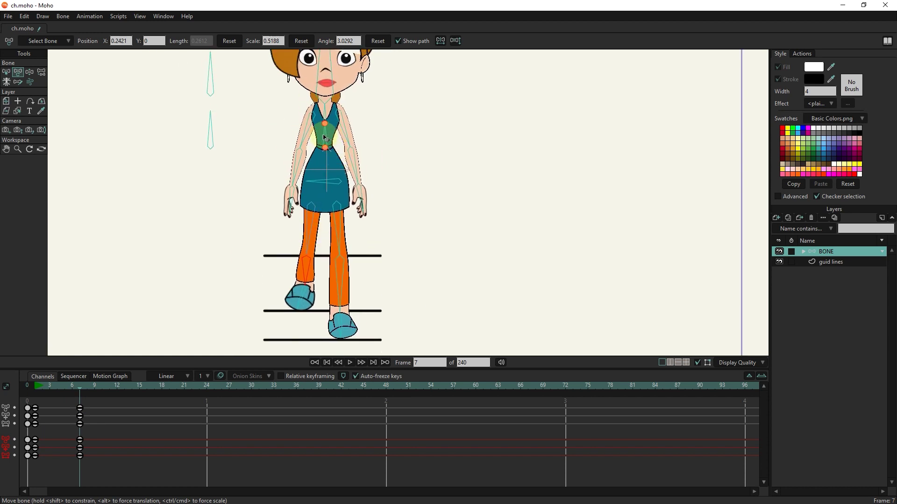
{"action": "left_click_drag", "start_coordinate": [329, 137], "coordinate": [327, 138]}
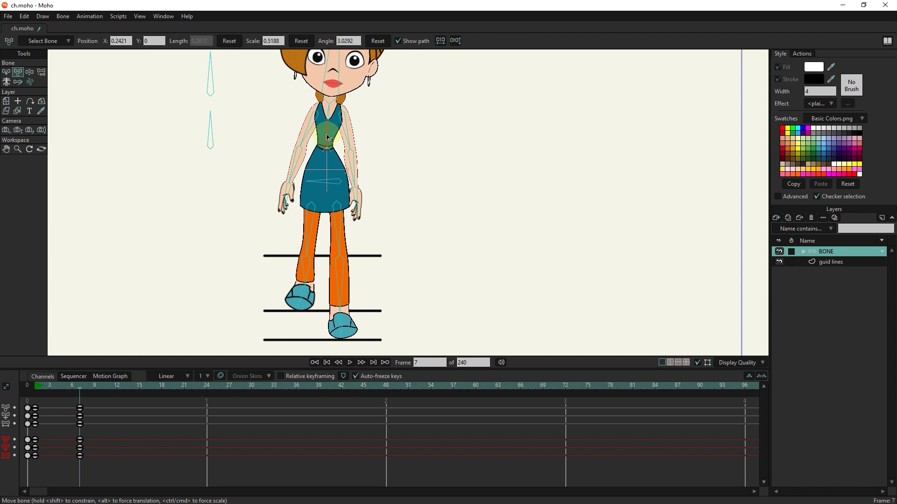
{"action": "left_click", "coordinate": [68, 384]}
{"action": "mouse_move", "coordinate": [79, 394]}
{"action": "left_mouse_down"}
{"action": "mouse_move", "coordinate": [52, 394]}
{"action": "mouse_move", "coordinate": [81, 398]}
{"action": "left_mouse_up"}
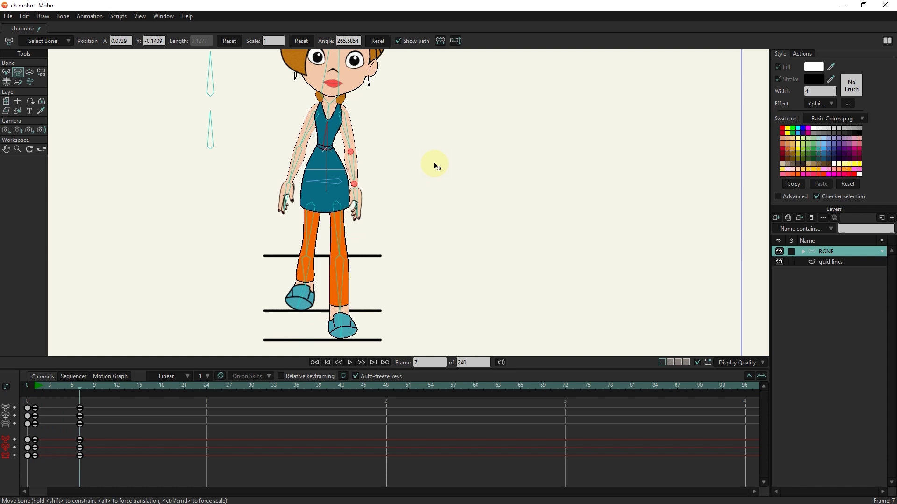
At frame 7, scale the character's left forearm bone to about 0.86 and the left upper arm bone to about 0.96
{"action": "scroll", "coordinate": [364, 185], "scroll_direction": "up", "scroll_amount": 4}
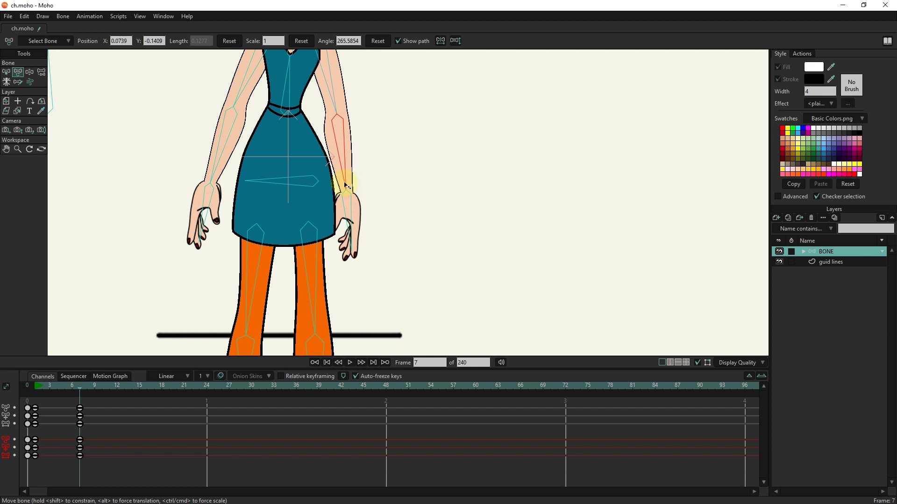
{"action": "left_click", "coordinate": [337, 120]}
{"action": "left_click_drag", "start_coordinate": [338, 117], "coordinate": [353, 205]}
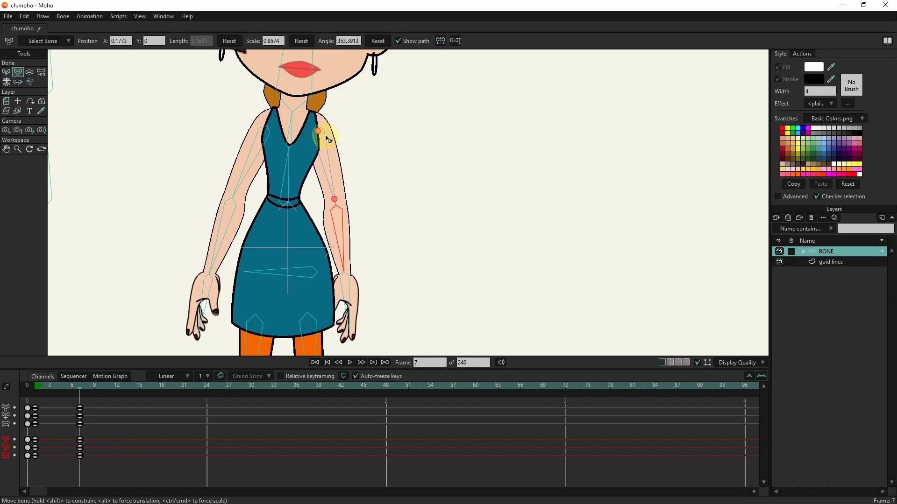
{"action": "left_click_drag", "start_coordinate": [318, 131], "coordinate": [317, 128]}
{"action": "scroll", "coordinate": [322, 194], "scroll_direction": "down", "scroll_amount": 2}
{"action": "left_click_drag", "start_coordinate": [317, 260], "coordinate": [315, 209]}
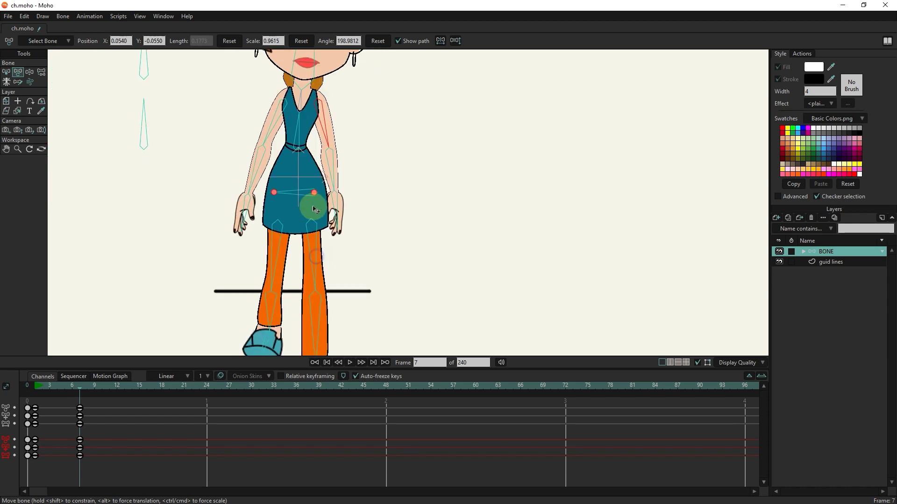
{"action": "mouse_move", "coordinate": [75, 388]}
{"action": "left_mouse_down"}
{"action": "mouse_move", "coordinate": [45, 392]}
{"action": "mouse_move", "coordinate": [90, 393]}
{"action": "mouse_move", "coordinate": [40, 404]}
{"action": "mouse_move", "coordinate": [80, 403]}
{"action": "left_mouse_up"}
{"action": "scroll", "coordinate": [182, 302], "scroll_direction": "down", "scroll_amount": 2}
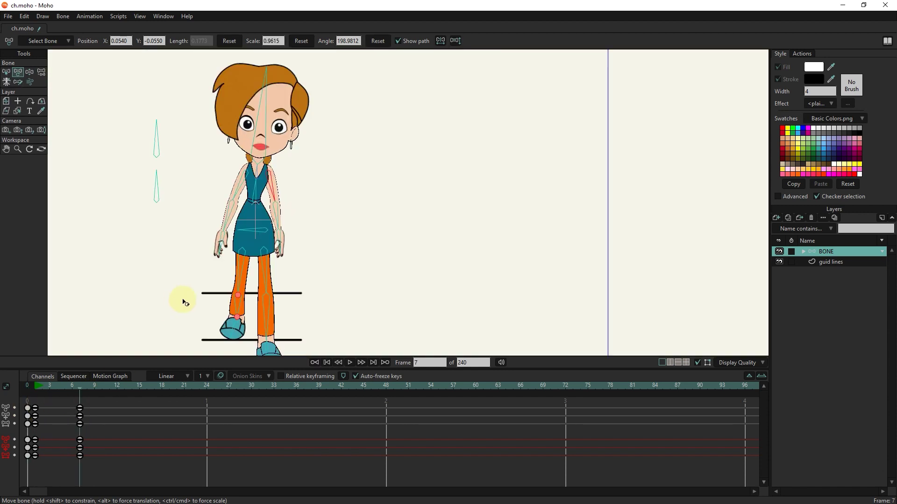
Copy the frame 1 keyframes of the standing pose to frame 12
{"action": "left_click_drag", "start_coordinate": [183, 301], "coordinate": [200, 259]}
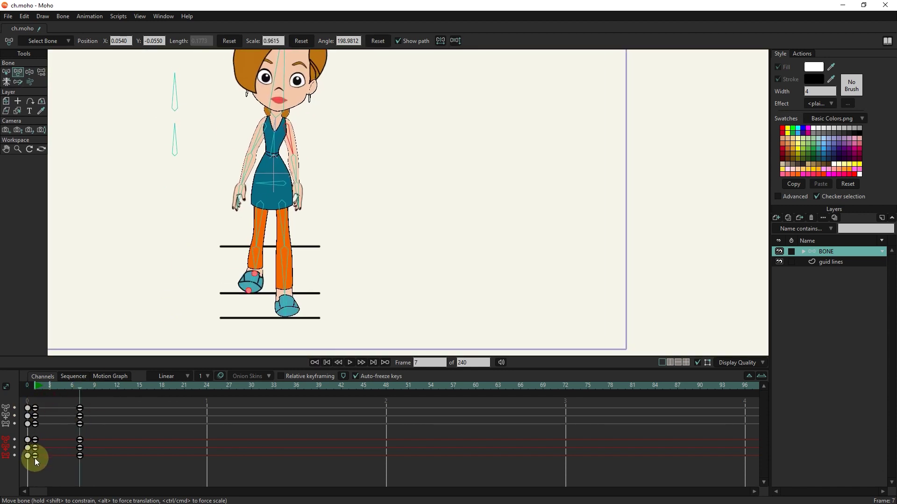
{"action": "left_click_drag", "start_coordinate": [37, 461], "coordinate": [36, 460]}
{"action": "left_click", "coordinate": [118, 385]}
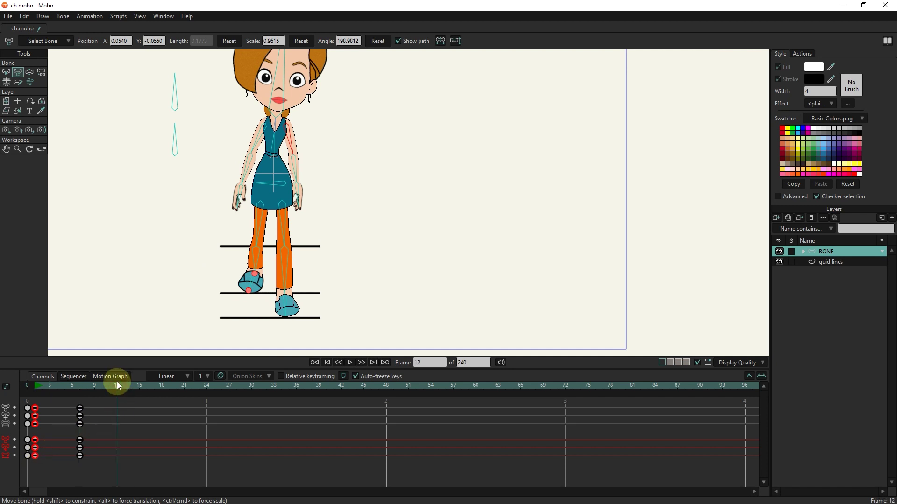
{"action": "key", "text": "ctrl+v"}
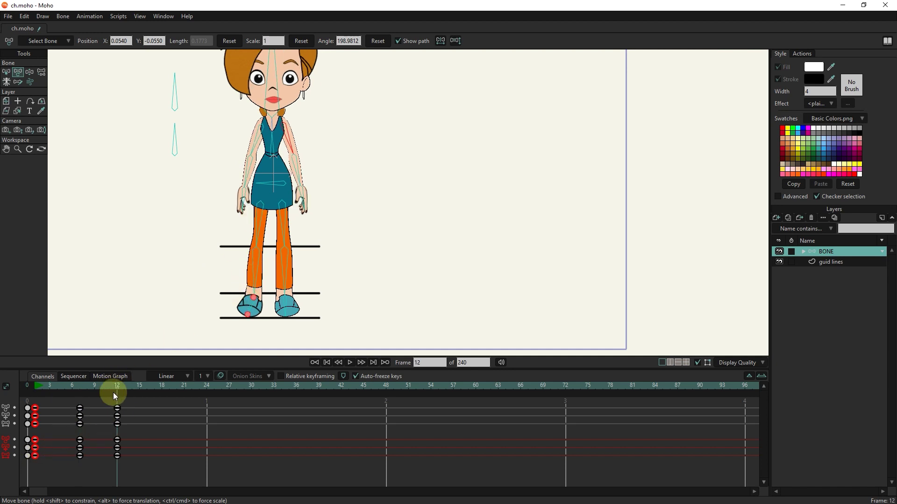
{"action": "left_click_drag", "start_coordinate": [96, 393], "coordinate": [118, 395]}
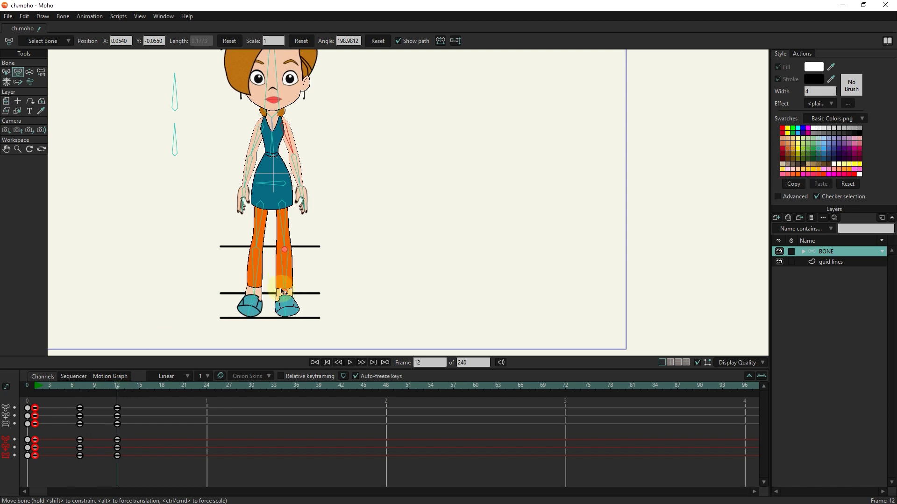
At frame 12, shorten the character's left shin bone to a scale of about 0.52, raising the foot toward the middle guide line
{"action": "scroll", "coordinate": [284, 302], "scroll_direction": "up", "scroll_amount": 3}
{"action": "scroll", "coordinate": [284, 303], "scroll_direction": "up", "scroll_amount": 1}
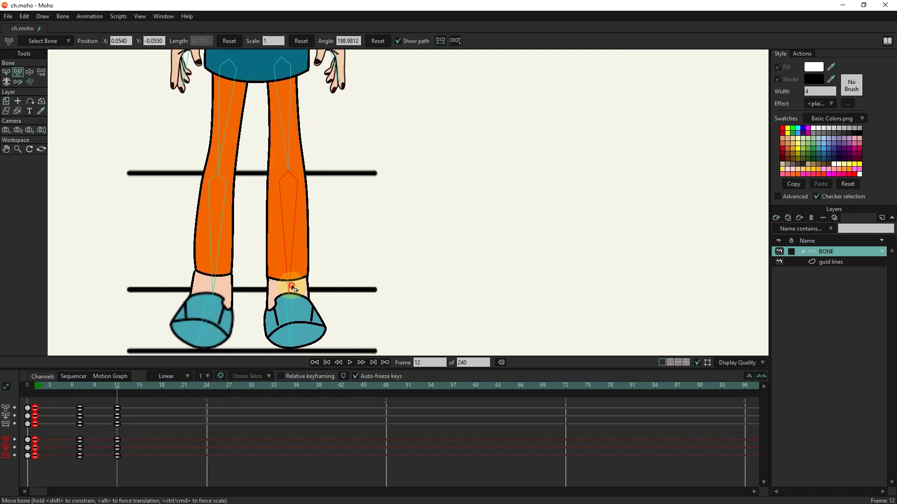
{"action": "left_click_drag", "start_coordinate": [288, 283], "coordinate": [288, 268]}
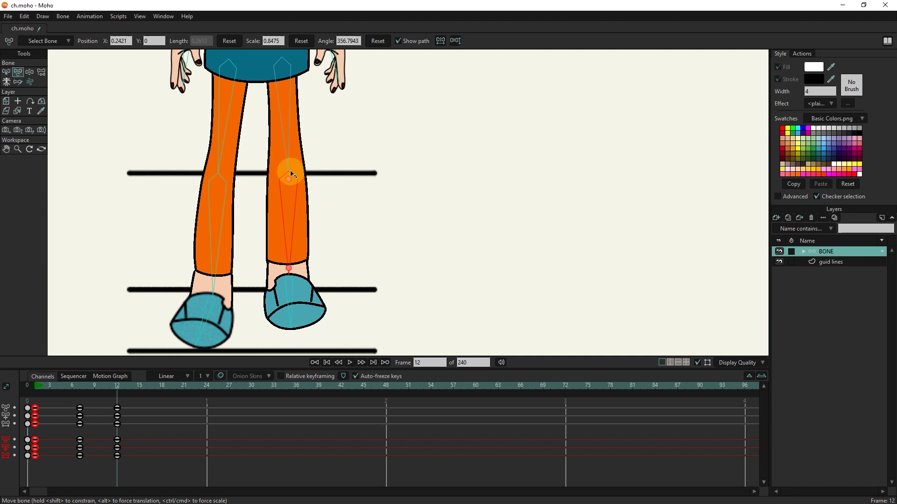
{"action": "left_click_drag", "start_coordinate": [288, 182], "coordinate": [286, 234]}
At frame 12, rotate the torso bone to an angle of about 274.9, leaning the upper body toward the character's right
{"action": "scroll", "coordinate": [335, 164], "scroll_direction": "down", "scroll_amount": 1}
{"action": "scroll", "coordinate": [334, 165], "scroll_direction": "down", "scroll_amount": 2}
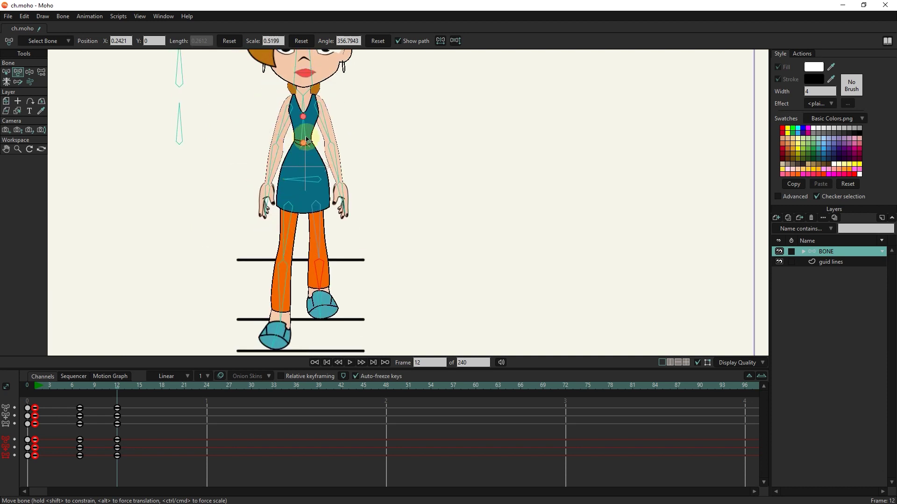
{"action": "left_click_drag", "start_coordinate": [305, 130], "coordinate": [304, 131]}
{"action": "left_click", "coordinate": [287, 276]}
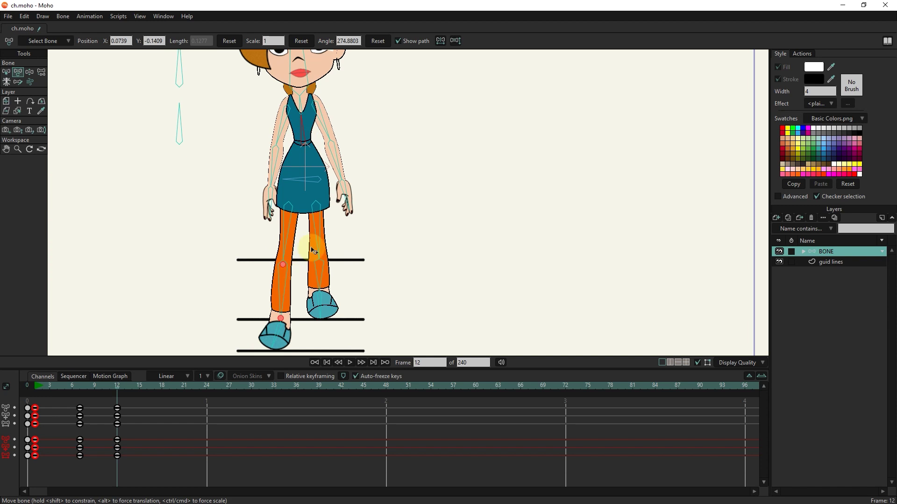
At frame 12, scale the character's right forearm bone to about 0.94 and the right upper arm bone to about 0.95
{"action": "scroll", "coordinate": [273, 182], "scroll_direction": "up", "scroll_amount": 4}
{"action": "left_click_drag", "start_coordinate": [270, 185], "coordinate": [268, 178]}
{"action": "left_click_drag", "start_coordinate": [272, 131], "coordinate": [277, 185]}
{"action": "left_click_drag", "start_coordinate": [282, 135], "coordinate": [282, 130]}
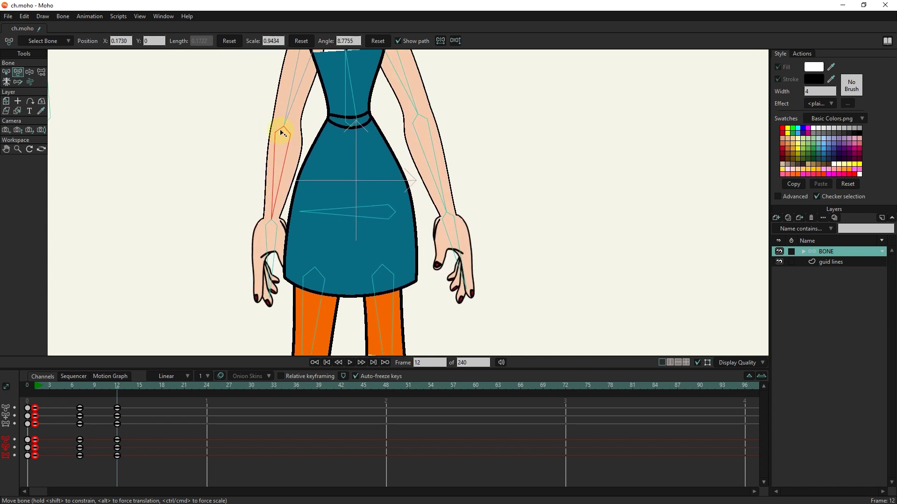
{"action": "left_click_drag", "start_coordinate": [292, 65], "coordinate": [292, 185]}
{"action": "left_click_drag", "start_coordinate": [312, 151], "coordinate": [313, 151]}
{"action": "scroll", "coordinate": [327, 217], "scroll_direction": "down", "scroll_amount": 1}
{"action": "scroll", "coordinate": [324, 236], "scroll_direction": "down", "scroll_amount": 2}
{"action": "left_click_drag", "start_coordinate": [324, 236], "coordinate": [301, 171]}
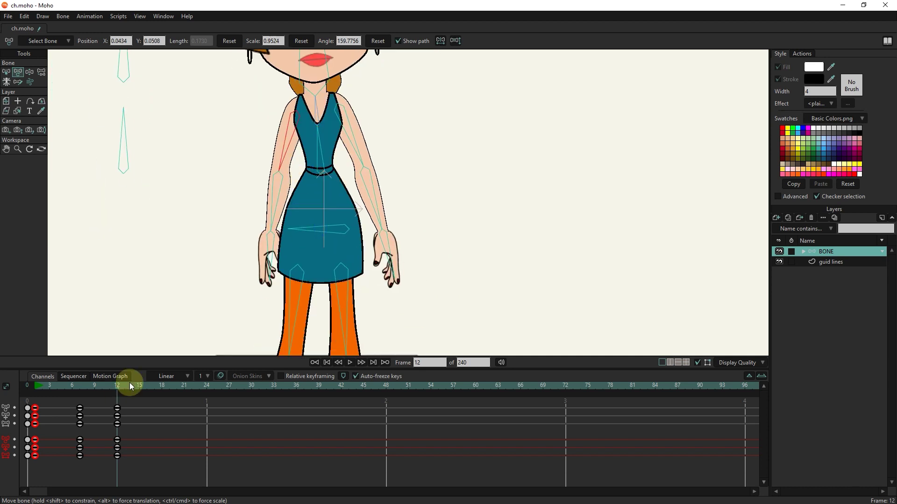
At frame 7, rotate the character's left thigh bone to an angle of about 91.3, drawing the leg inward
{"action": "left_click_drag", "start_coordinate": [122, 386], "coordinate": [119, 413]}
{"action": "scroll", "coordinate": [253, 280], "scroll_direction": "down", "scroll_amount": 3}
{"action": "left_click", "coordinate": [208, 317]}
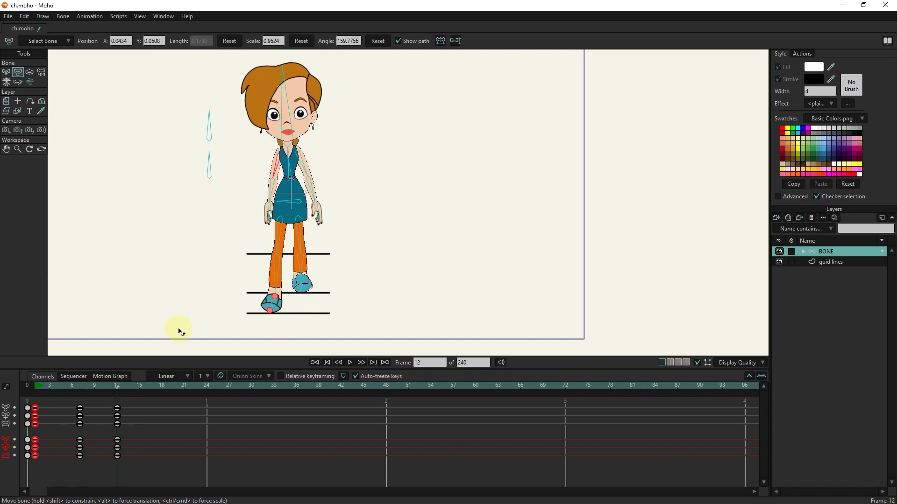
{"action": "left_click", "coordinate": [80, 386]}
{"action": "left_click", "coordinate": [299, 242]}
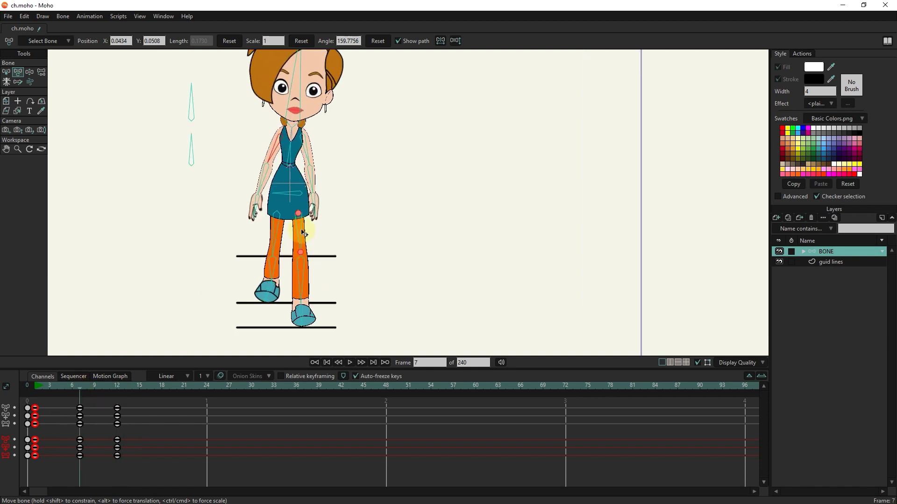
{"action": "scroll", "coordinate": [300, 239], "scroll_direction": "up", "scroll_amount": 2}
{"action": "left_click_drag", "start_coordinate": [301, 236], "coordinate": [297, 225]}
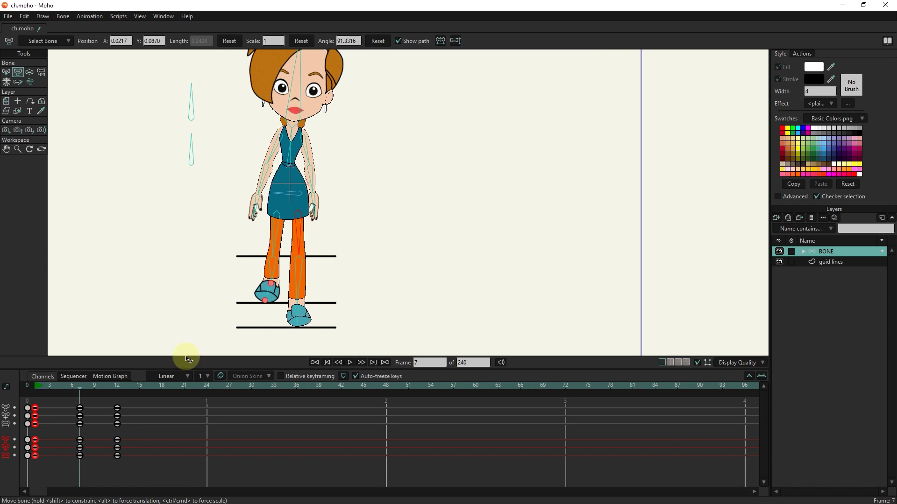
At frame 12, rotate the character's right thigh bone to an angle of about 88.9, drawing the leg inward
{"action": "left_click", "coordinate": [116, 386]}
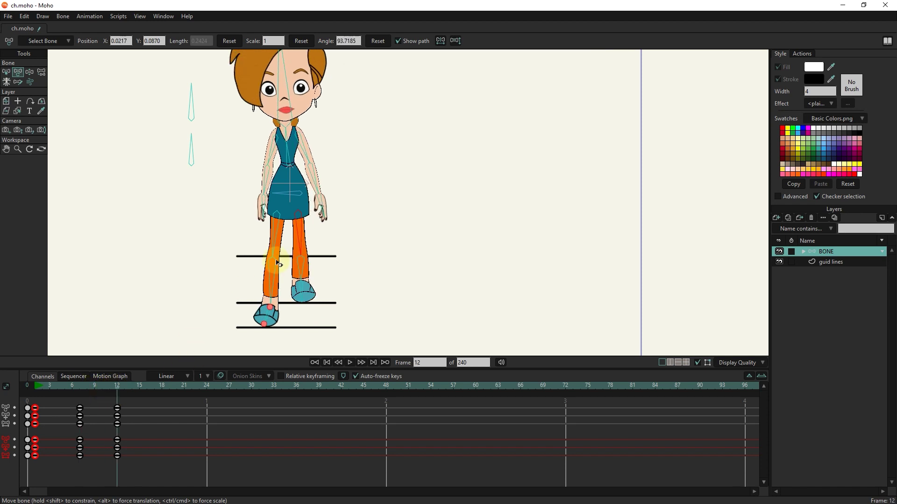
{"action": "left_click_drag", "start_coordinate": [281, 240], "coordinate": [283, 241]}
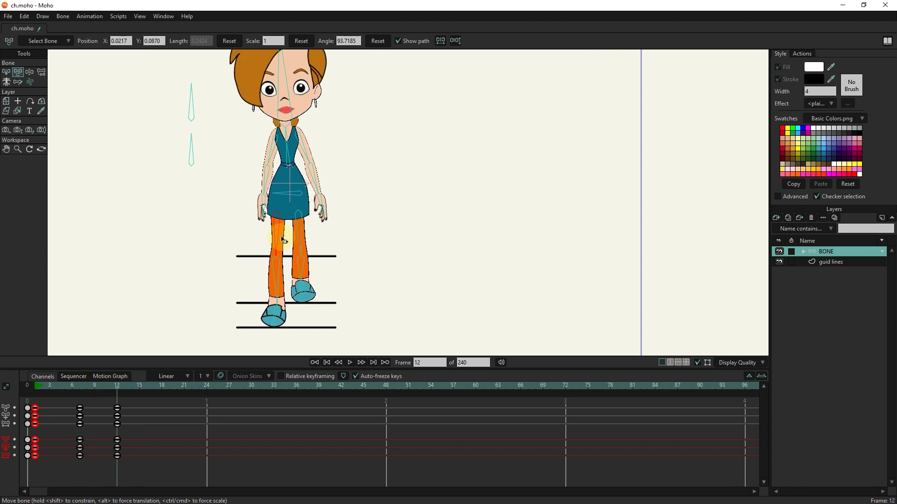
{"action": "left_click", "coordinate": [113, 389]}
{"action": "mouse_move", "coordinate": [113, 388]}
{"action": "left_mouse_down"}
{"action": "mouse_move", "coordinate": [70, 394]}
{"action": "mouse_move", "coordinate": [120, 402]}
{"action": "left_mouse_up"}
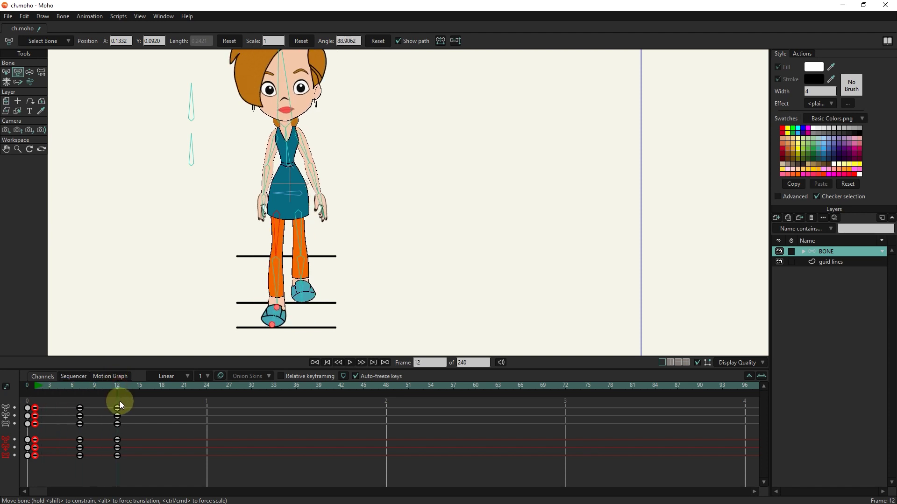
Move all the frame 12 keyframes to frame 16
{"action": "left_click", "coordinate": [118, 407]}
{"action": "left_click_drag", "start_coordinate": [117, 388], "coordinate": [147, 452]}
{"action": "left_click", "coordinate": [145, 390]}
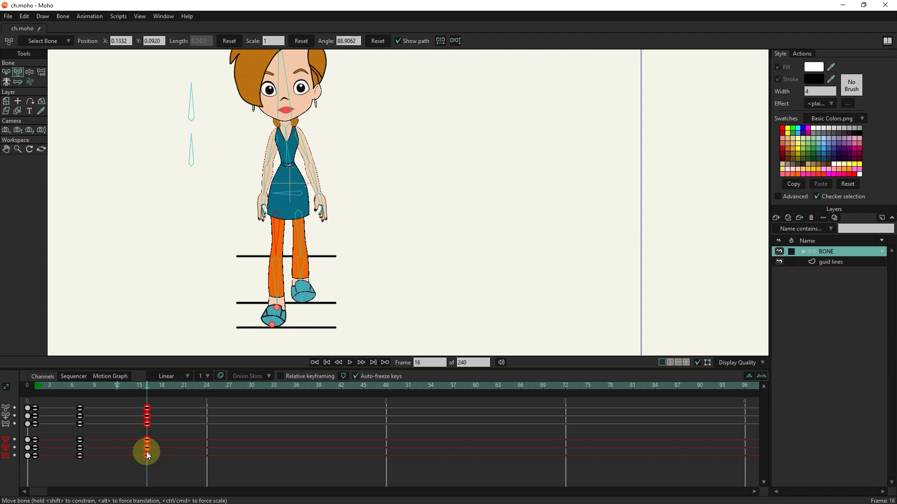
Copy the frame 7 keyframes to frame 25 so the walk returns to its first step pose
{"action": "left_click", "coordinate": [211, 388]}
{"action": "left_click_drag", "start_coordinate": [94, 401], "coordinate": [71, 477]}
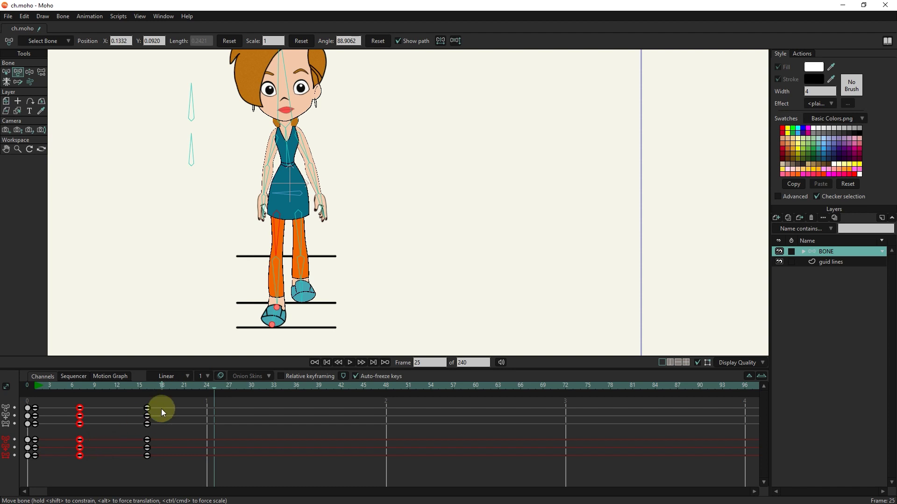
{"action": "key", "text": "ctrl+v"}
{"action": "left_click_drag", "start_coordinate": [216, 382], "coordinate": [215, 422]}
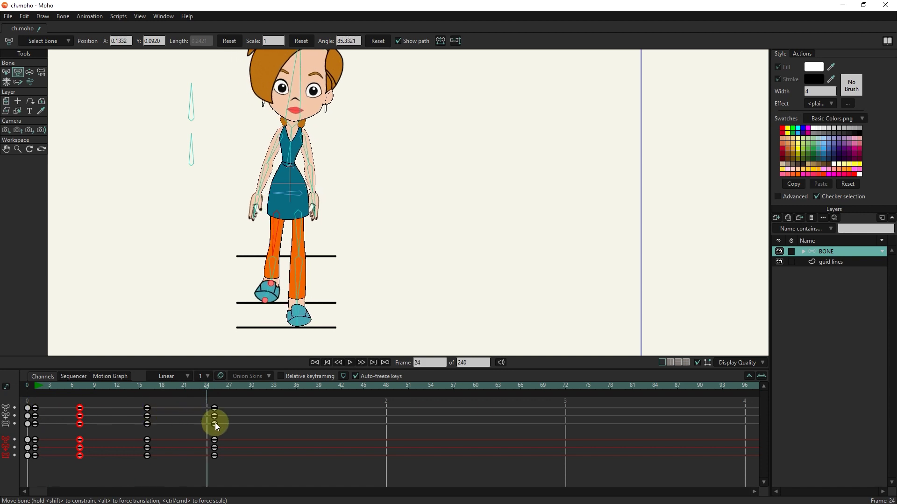
At frame 12, raise the hip bone with Manipulate Bones so the feet lift to about the middle guide line
{"action": "left_click", "coordinate": [117, 388]}
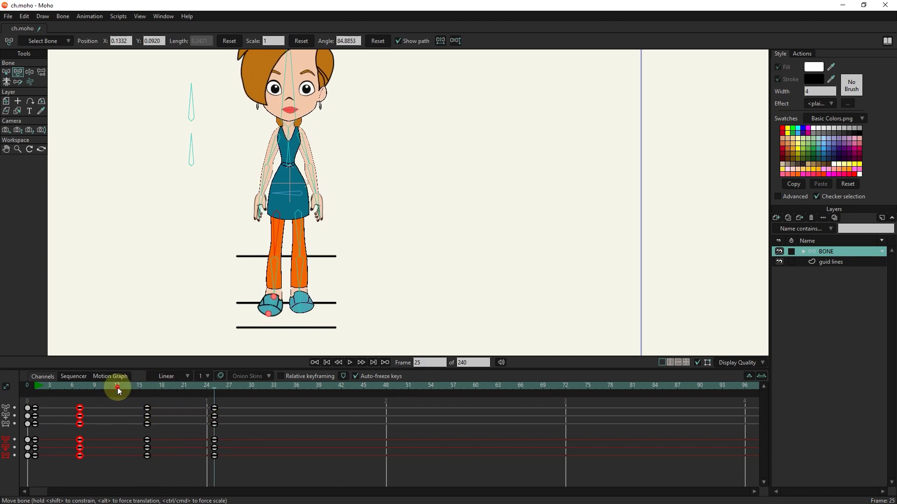
{"action": "left_click", "coordinate": [30, 73]}
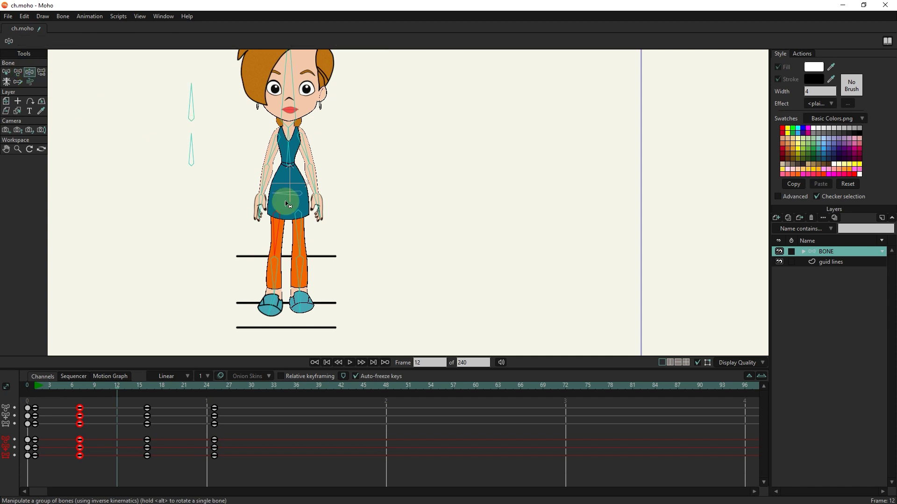
{"action": "left_click_drag", "start_coordinate": [292, 197], "coordinate": [288, 187]}
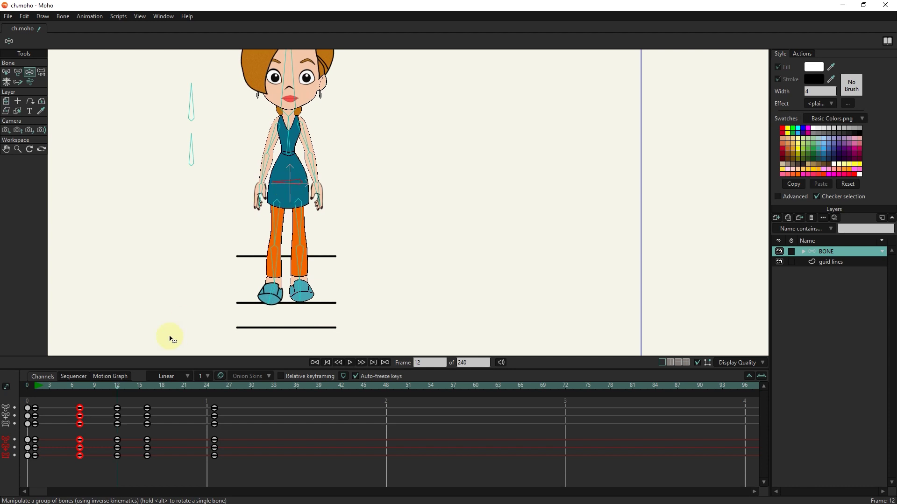
At frame 21, raise the hip bone so the feet lift to about the middle guide line
{"action": "left_click_drag", "start_coordinate": [119, 404], "coordinate": [183, 403]}
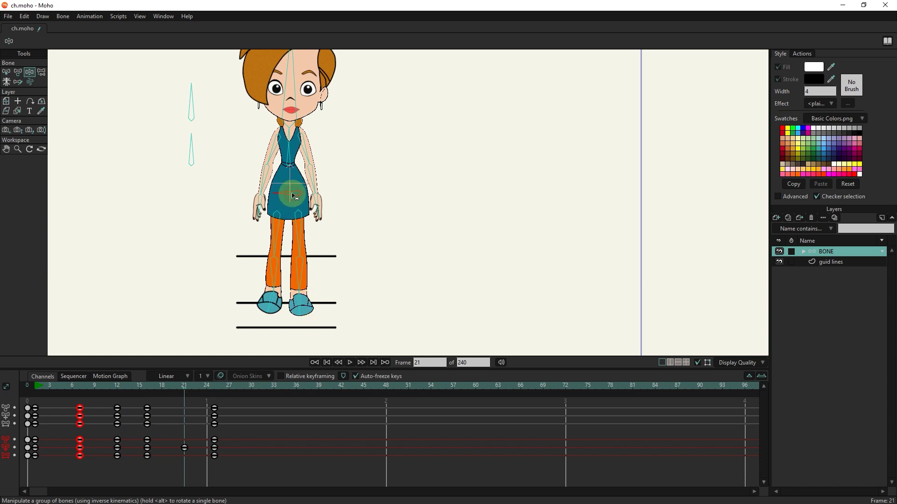
{"action": "left_click_drag", "start_coordinate": [294, 196], "coordinate": [297, 188]}
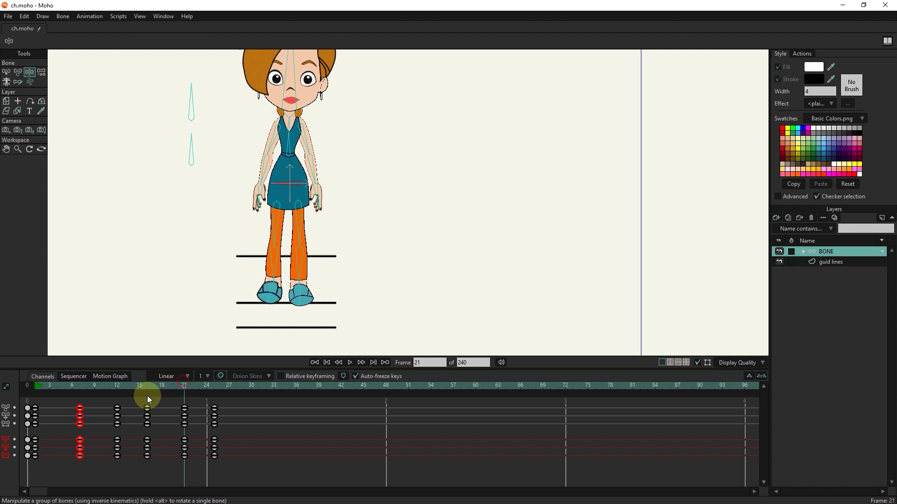
{"action": "left_click_drag", "start_coordinate": [111, 385], "coordinate": [142, 388]}
{"action": "mouse_move", "coordinate": [186, 393]}
{"action": "left_mouse_down"}
{"action": "mouse_move", "coordinate": [215, 394]}
{"action": "mouse_move", "coordinate": [226, 416]}
{"action": "mouse_move", "coordinate": [185, 386]}
{"action": "left_mouse_up"}
Set the interpolation of all keyframes from frame 1 to frame 25 to Smooth
{"action": "left_click_drag", "start_coordinate": [235, 402], "coordinate": [33, 466]}
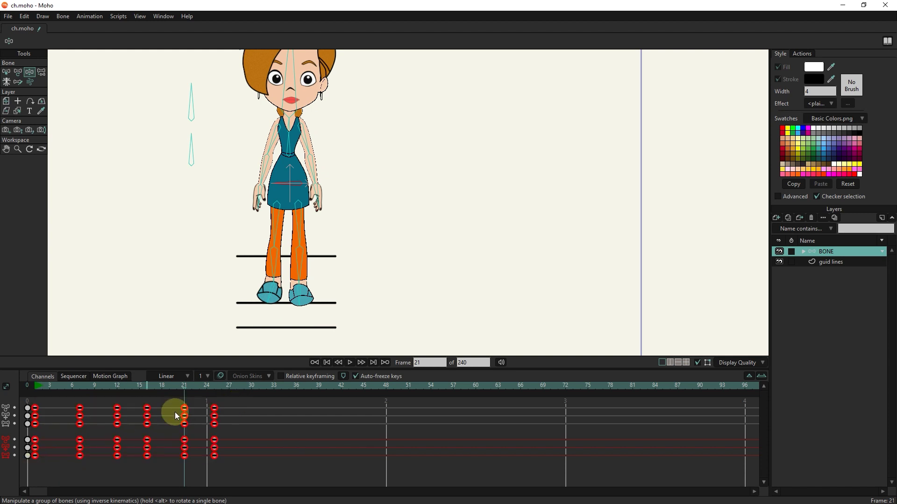
{"action": "right_click", "coordinate": [214, 407]}
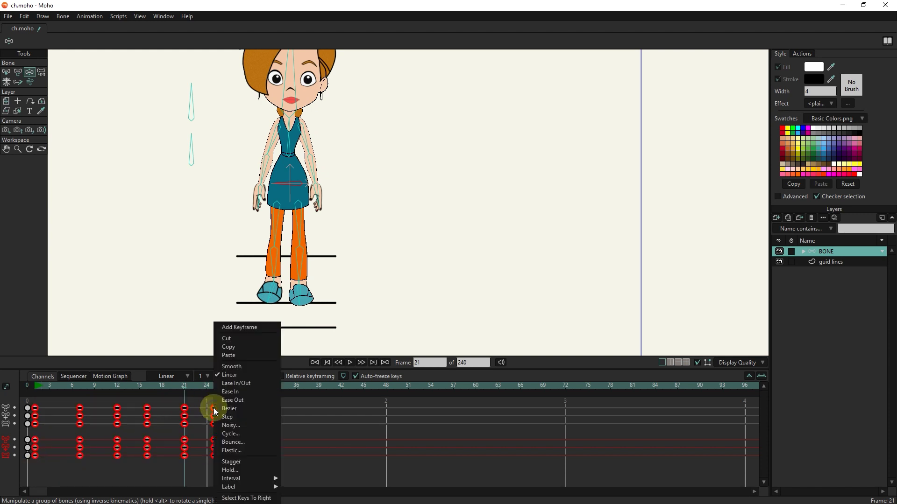
{"action": "left_click", "coordinate": [237, 366]}
{"action": "left_click", "coordinate": [243, 430]}
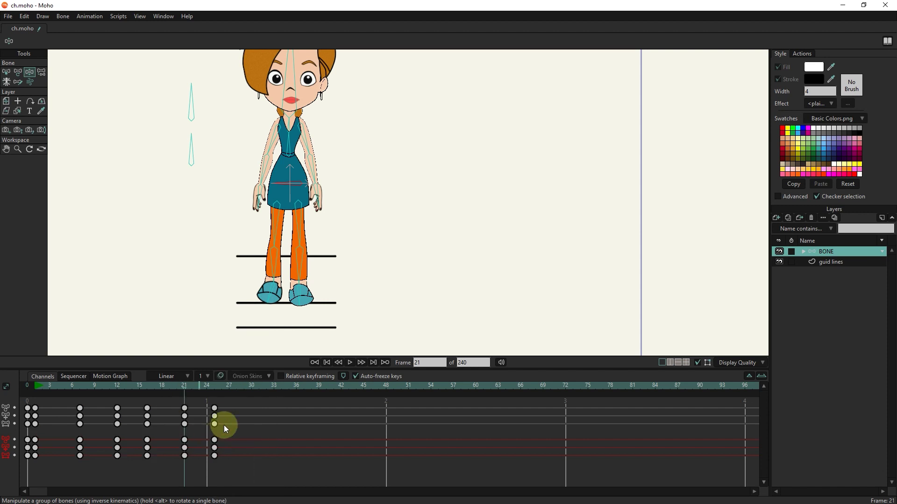
Set the frame 25 keyframes to Cycle interpolation, looping back to absolute frame 7
{"action": "left_click_drag", "start_coordinate": [237, 400], "coordinate": [209, 483]}
{"action": "right_click", "coordinate": [214, 407]}
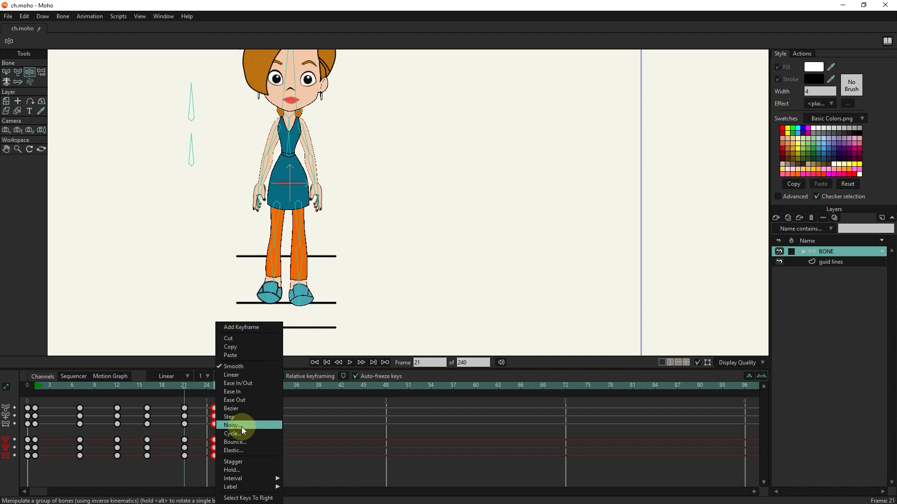
{"action": "left_click", "coordinate": [236, 433]}
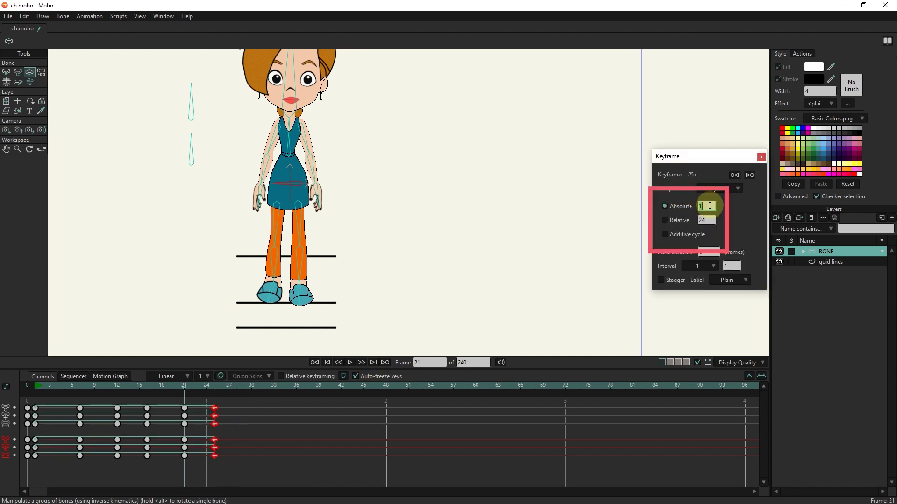
{"action": "type", "text": "7"}
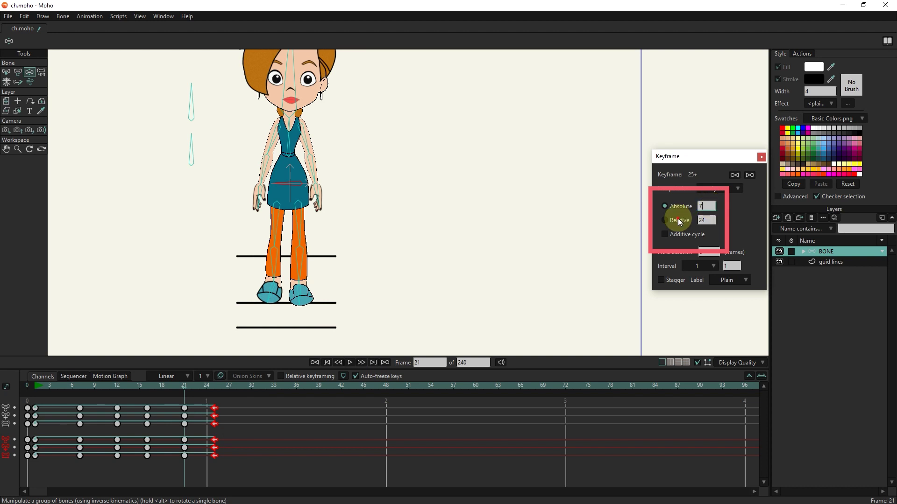
{"action": "left_click", "coordinate": [678, 220]}
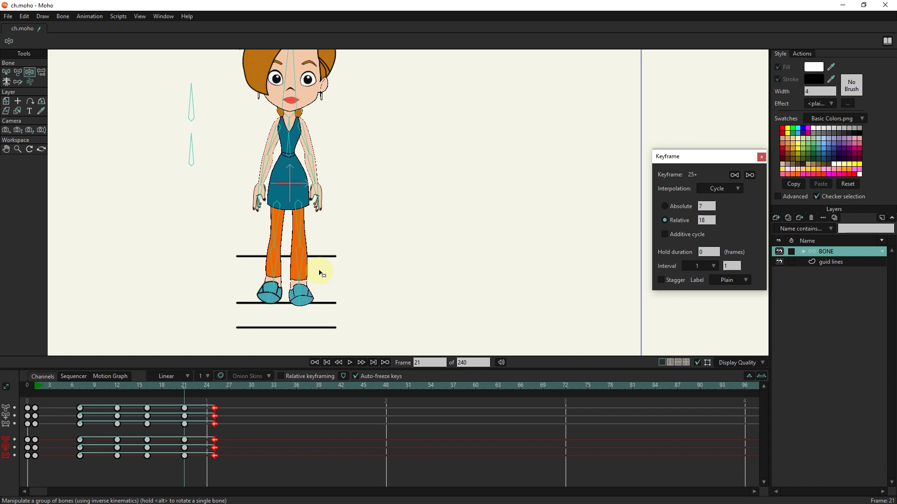
Hide the guid lines layer and play the walk cycle from frame 1
{"action": "scroll", "coordinate": [320, 273], "scroll_direction": "down", "scroll_amount": 2}
{"action": "left_click_drag", "start_coordinate": [341, 262], "coordinate": [383, 273]}
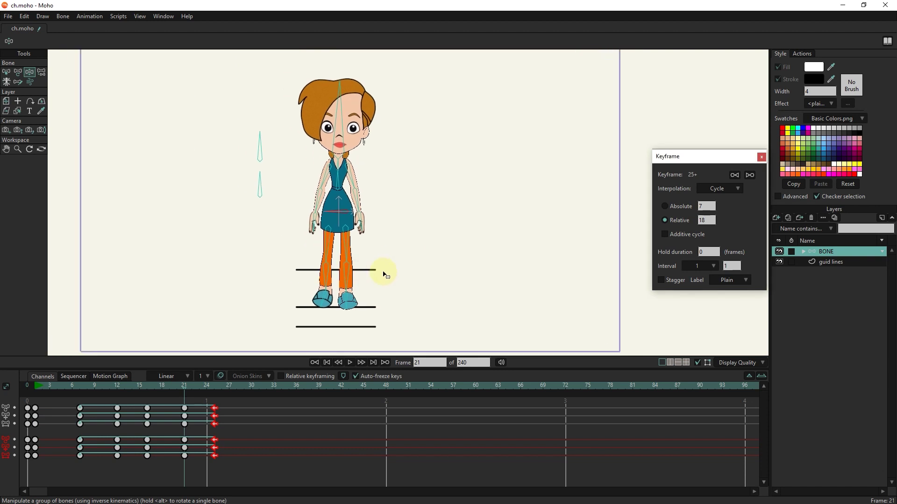
{"action": "left_click", "coordinate": [326, 363]}
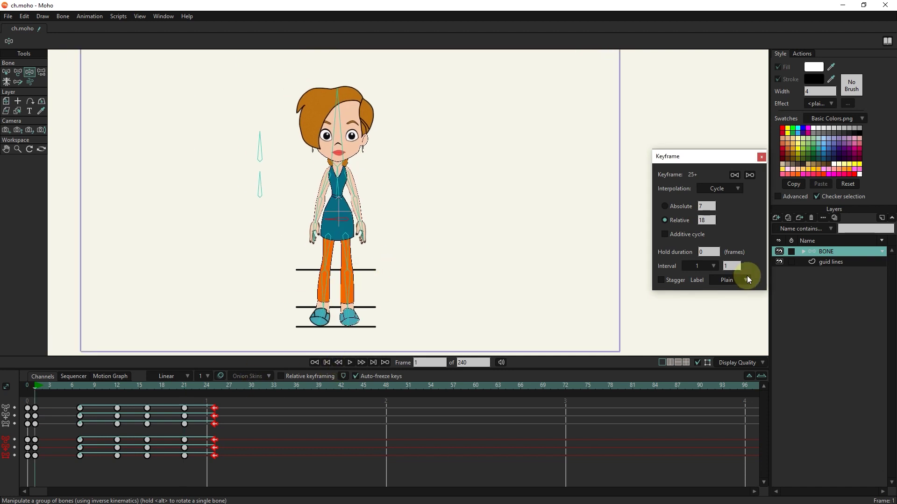
{"action": "left_click", "coordinate": [779, 263]}
{"action": "left_click", "coordinate": [349, 363]}
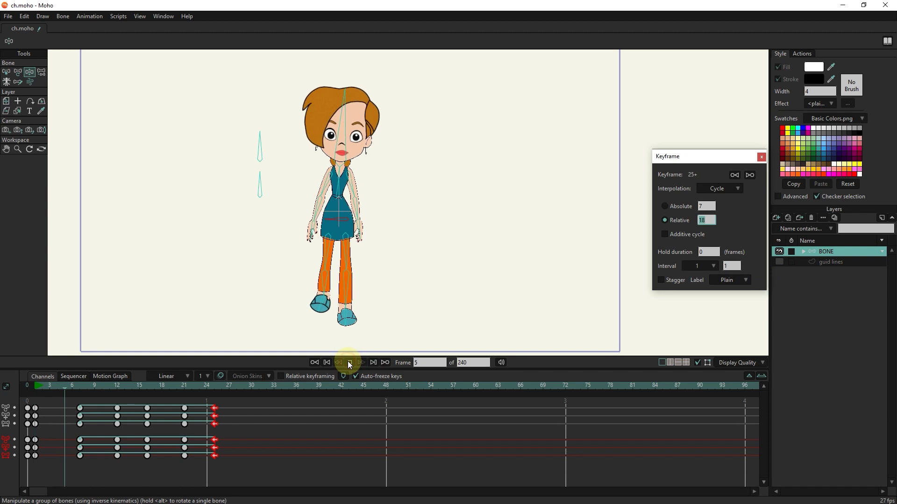